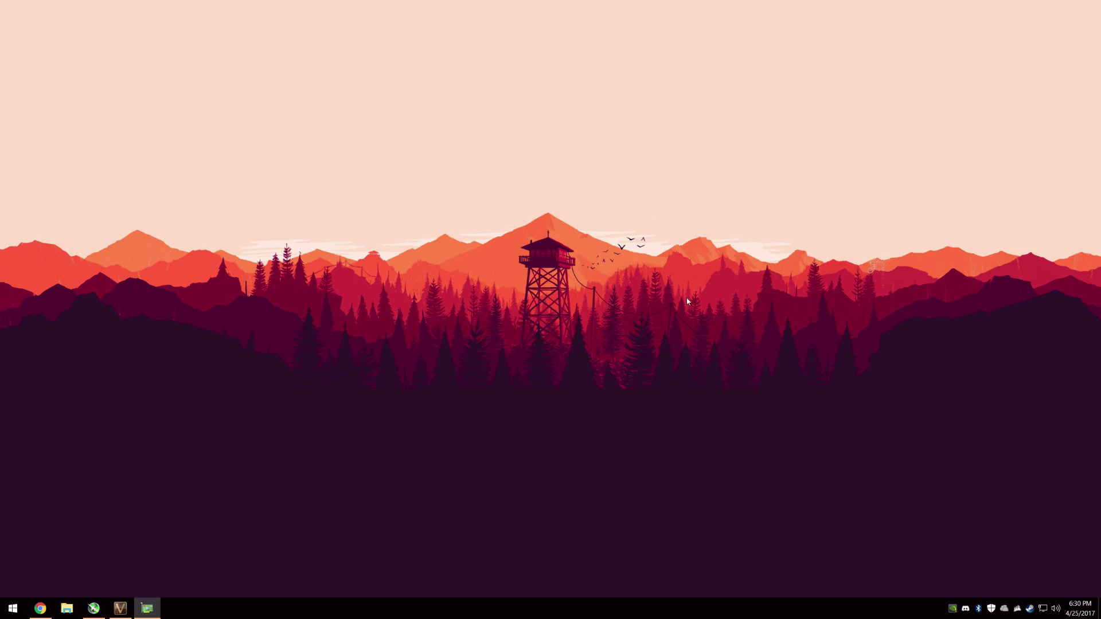
Bring up Afterburner and GPU-Z and place them side by side.
click(93, 608)
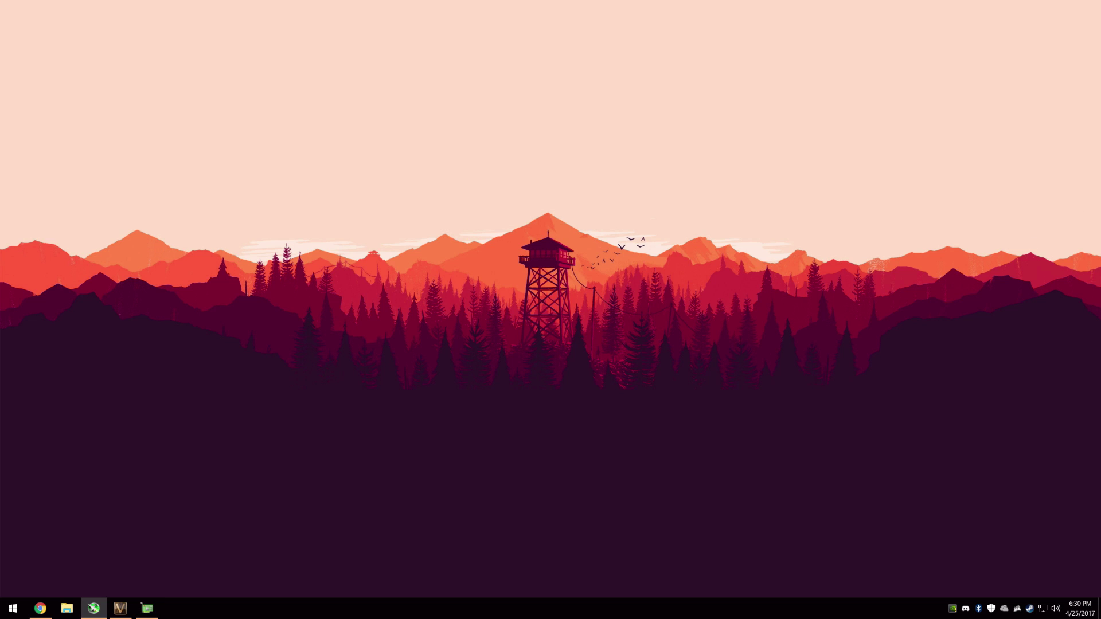
drag(986, 245, 306, 168)
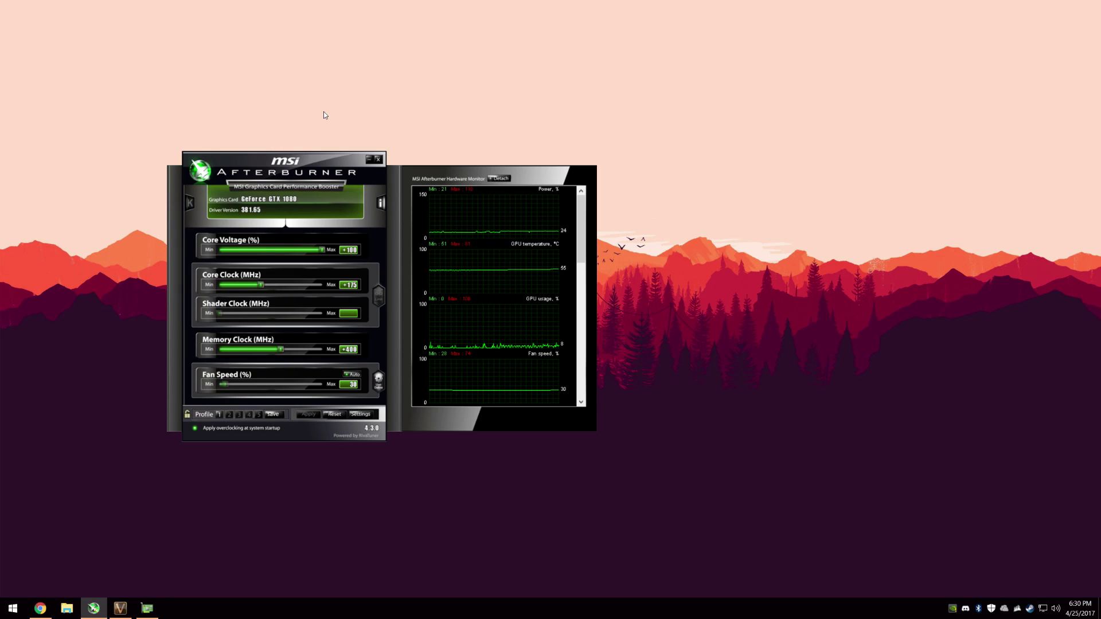
drag(321, 162, 241, 167)
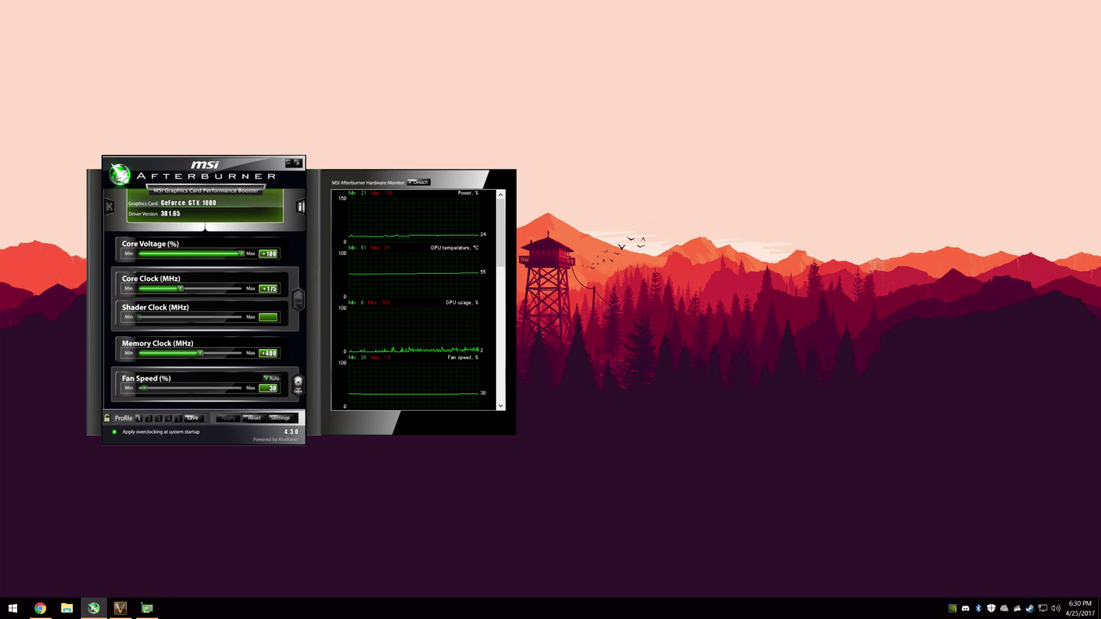
click(147, 608)
drag(1013, 246, 646, 185)
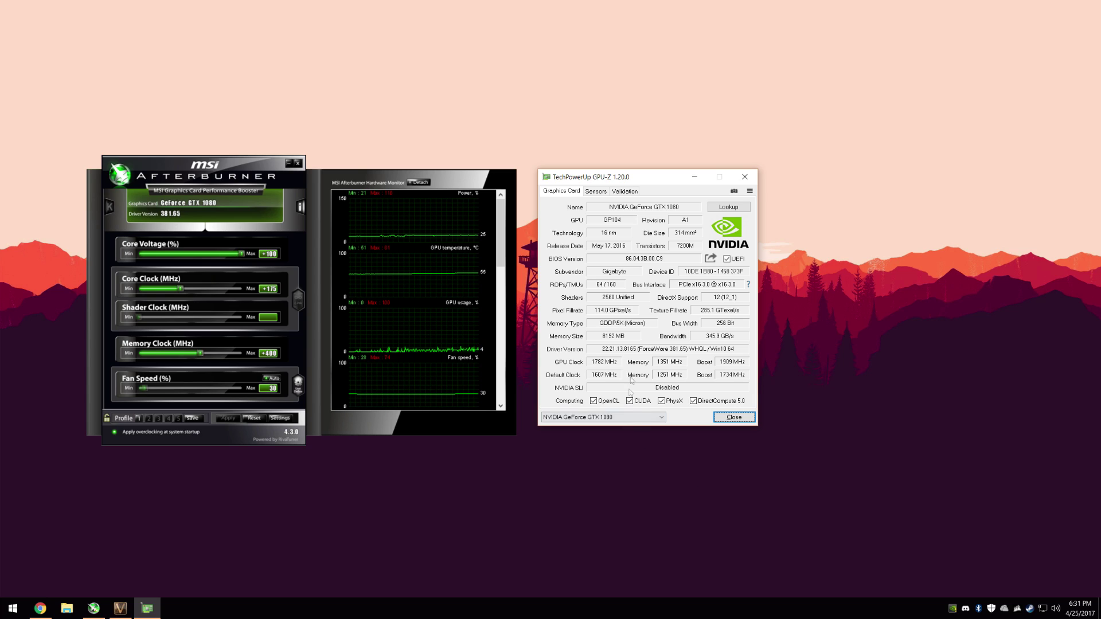
Move the Valley launcher fully on screen and nudge GPU-Z slightly left.
key(alt+Tab)
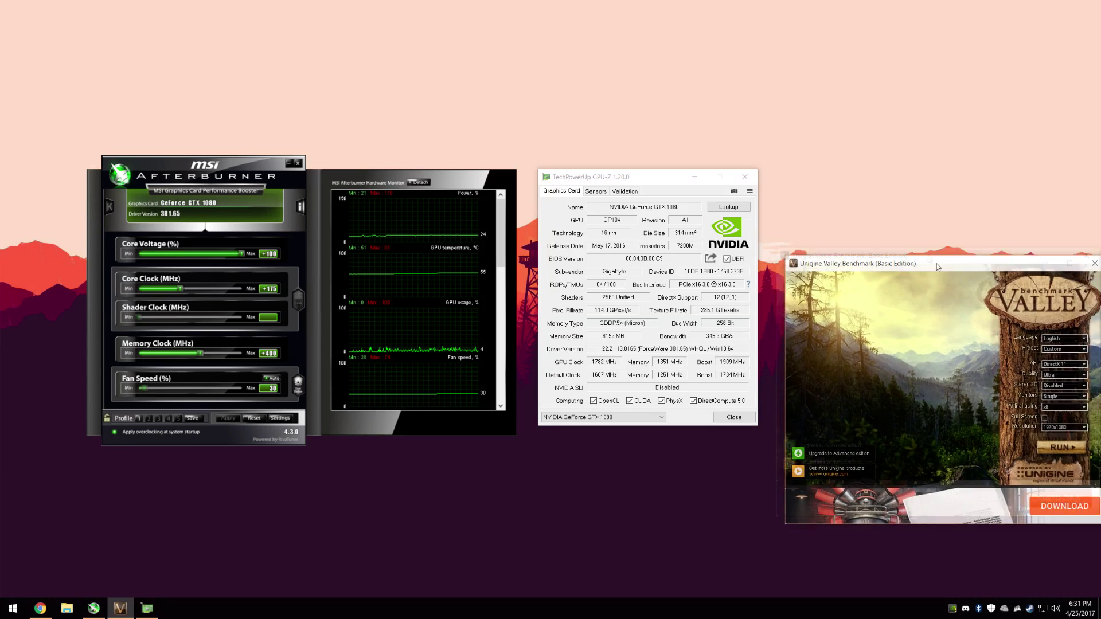
drag(938, 264, 921, 179)
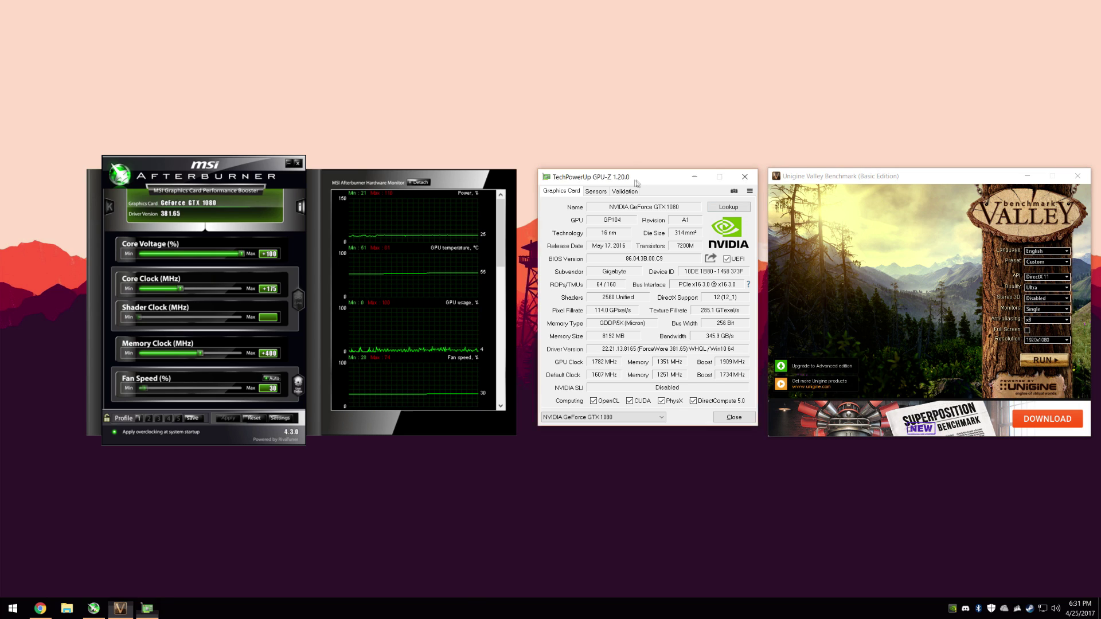
drag(636, 180, 618, 182)
mouse_move(670, 216)
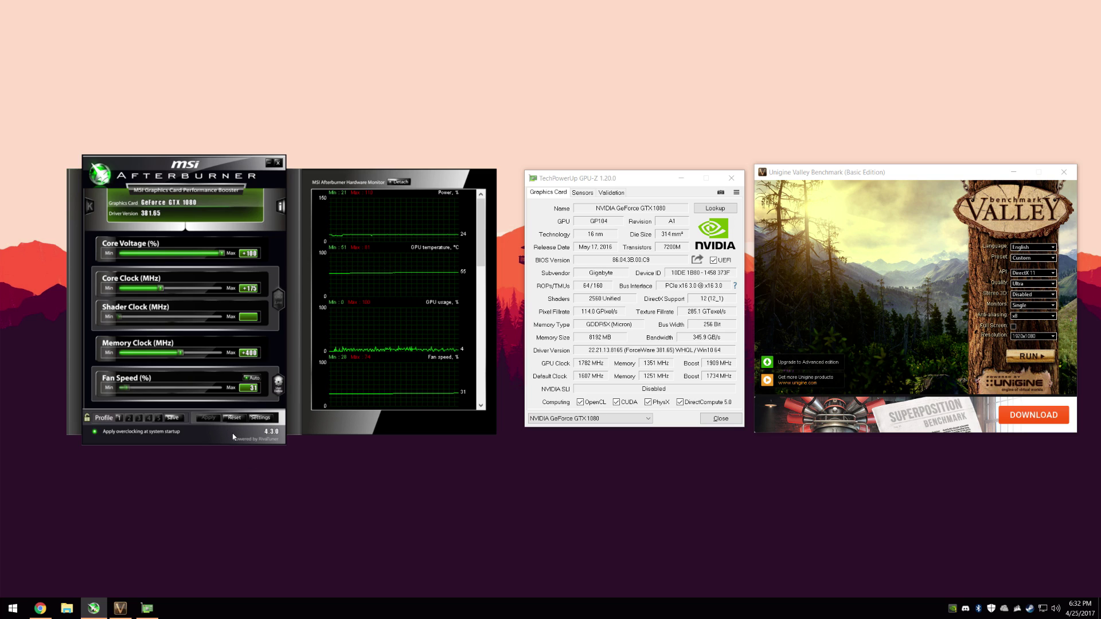
Open Afterburner's properties, centre the window, then close it.
click(266, 421)
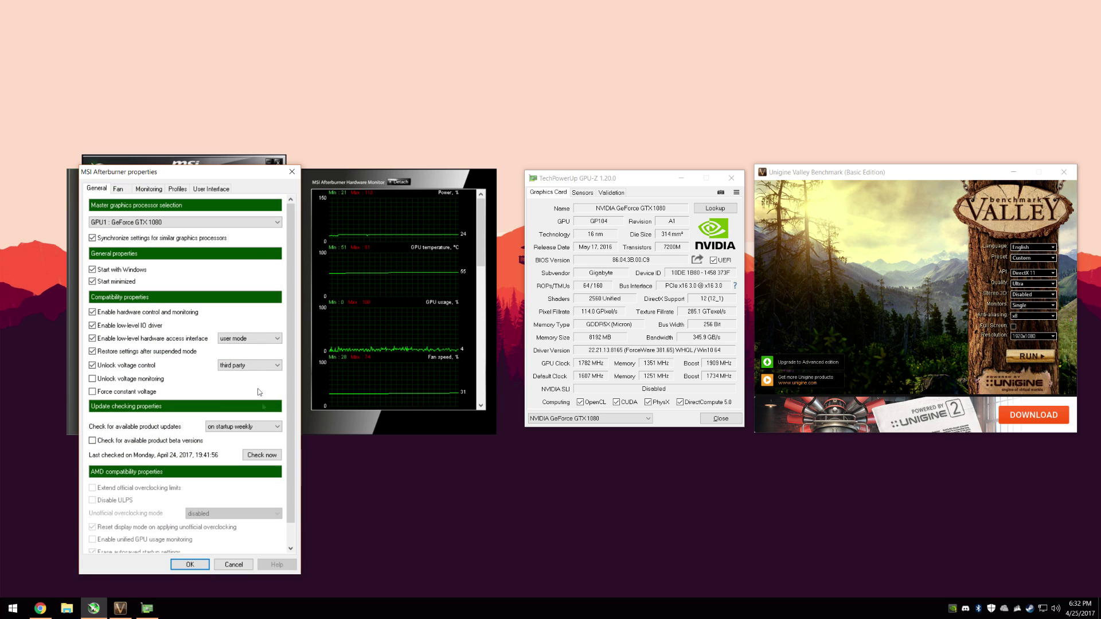
drag(222, 172, 553, 125)
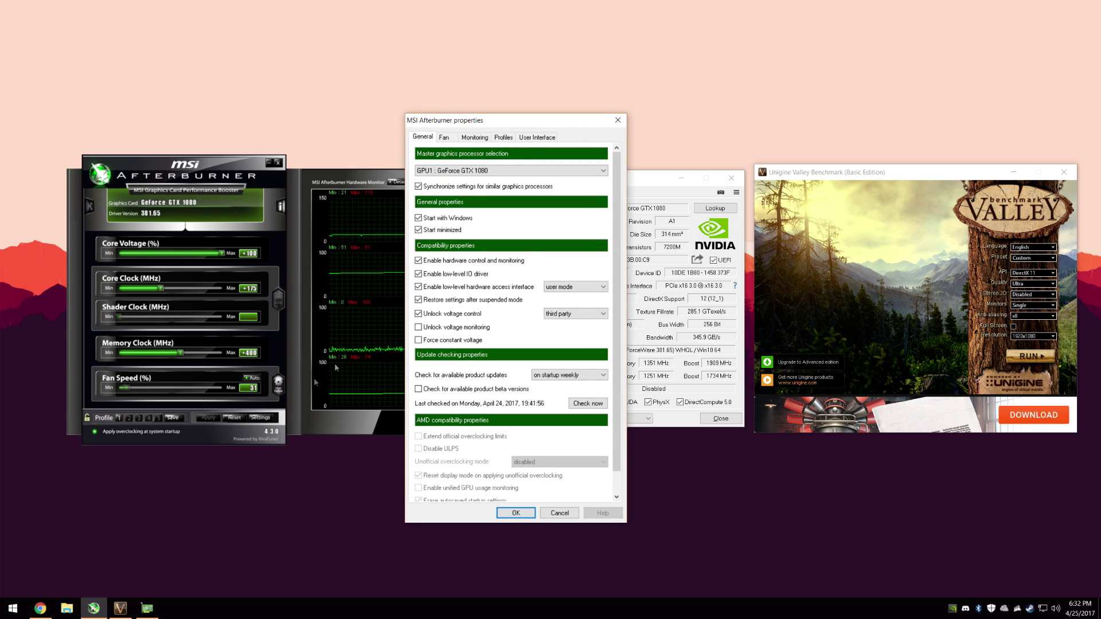
click(618, 124)
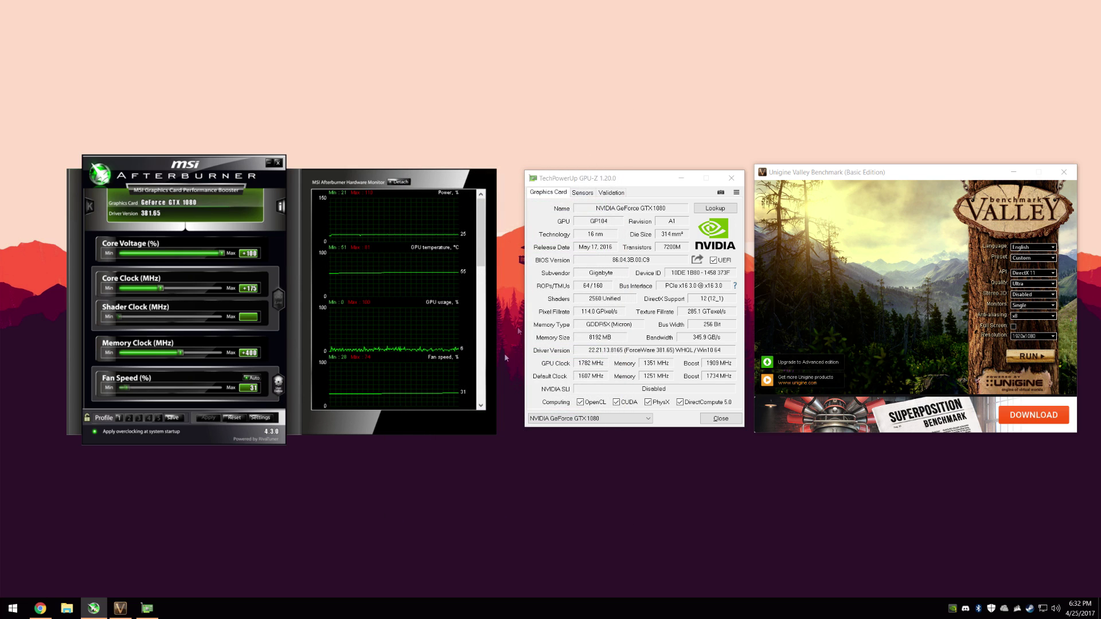
Reopen the properties, review the User Interface skin list, and keep the default skin.
click(258, 421)
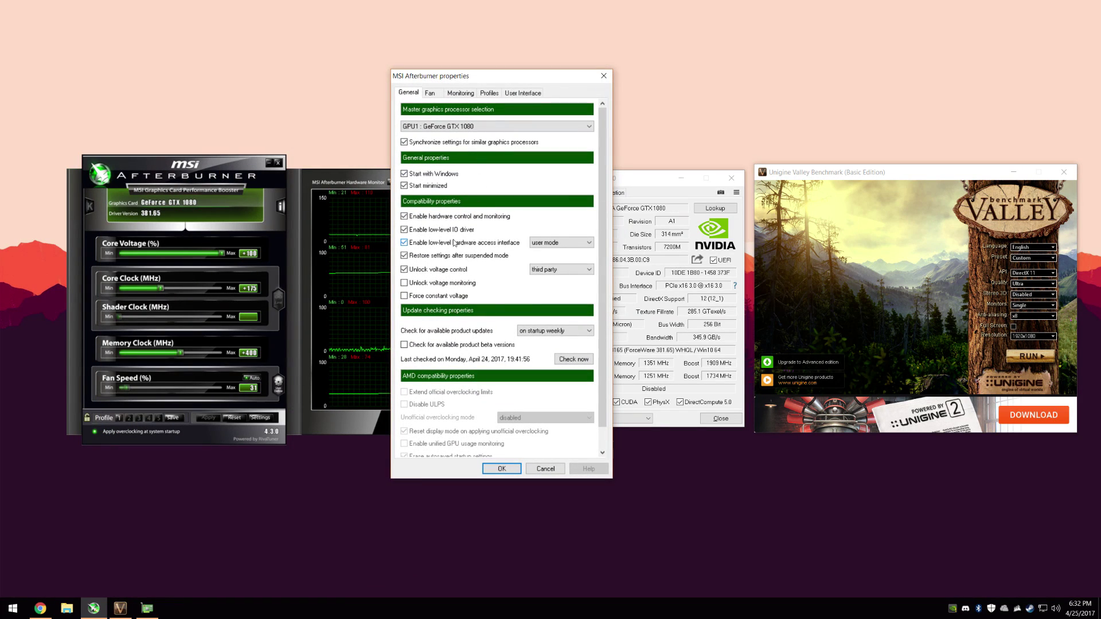
click(524, 94)
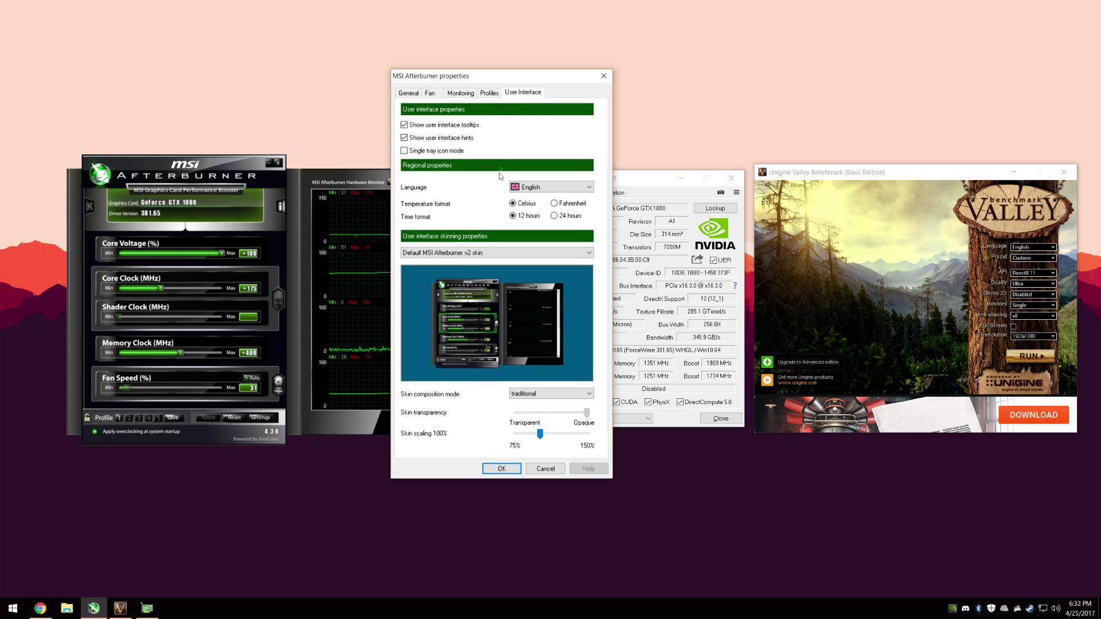
click(506, 254)
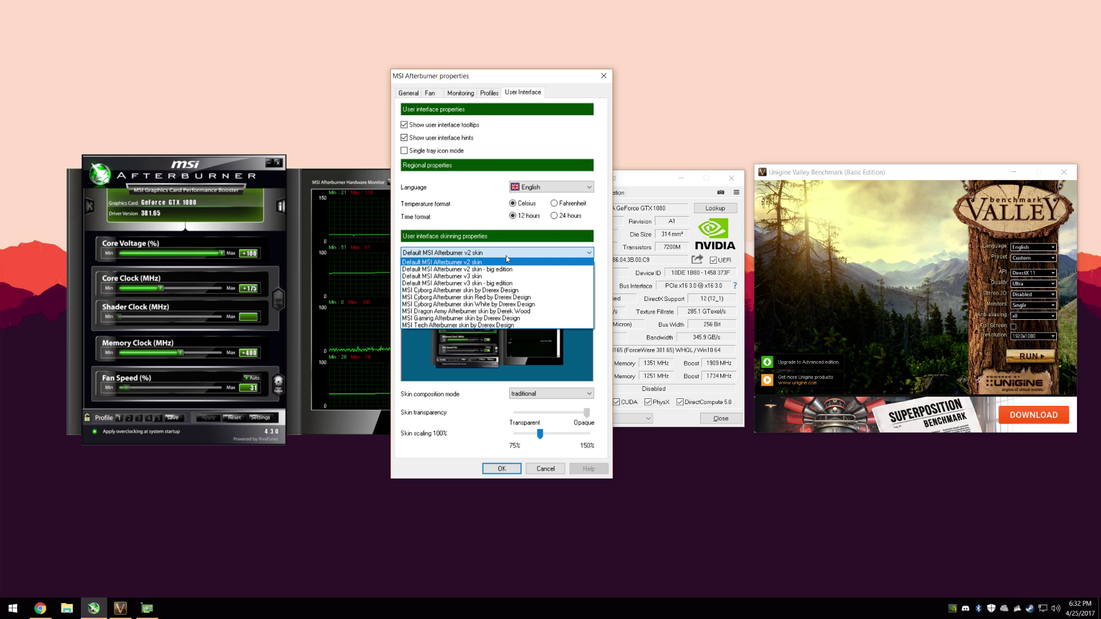
click(478, 263)
key(Return)
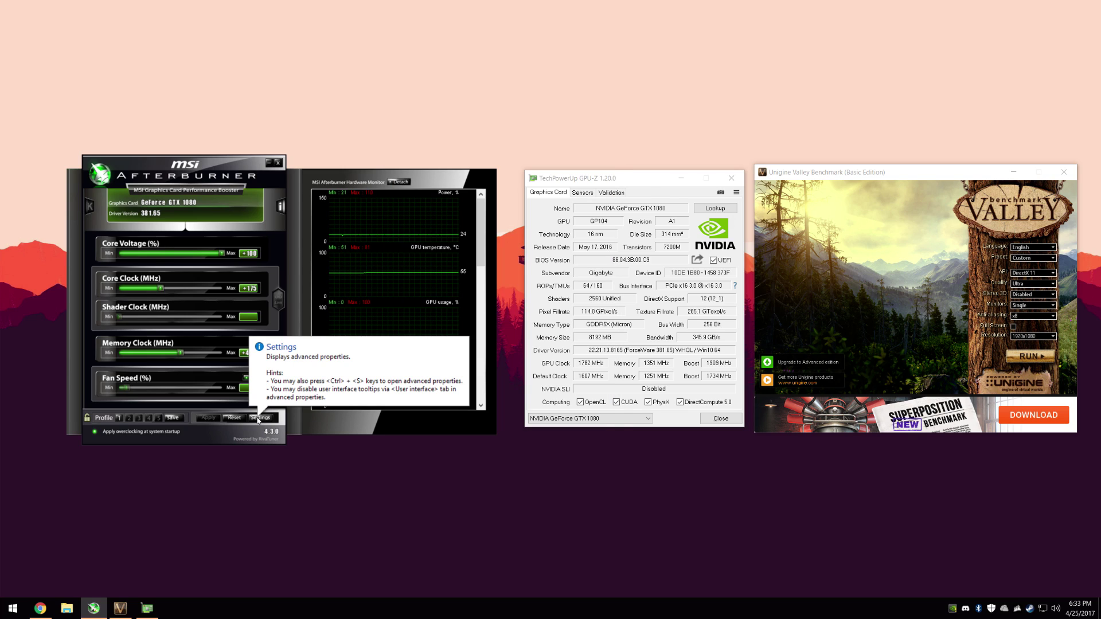
Keep voltage control unlocked in 'third party' mode in General settings and confirm with OK.
click(258, 418)
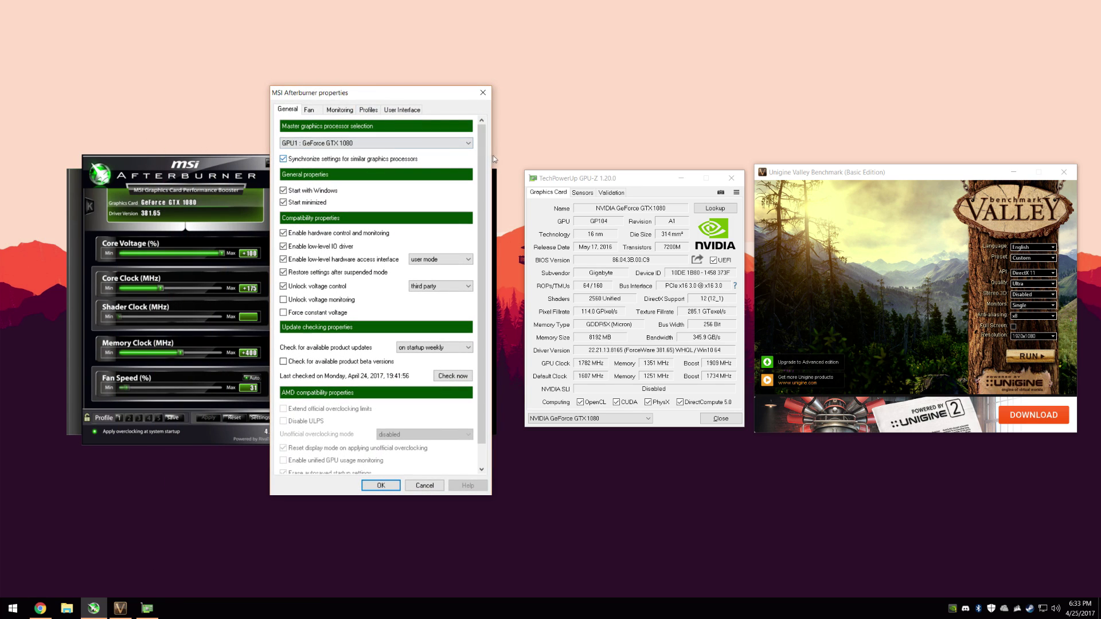
drag(480, 161, 479, 163)
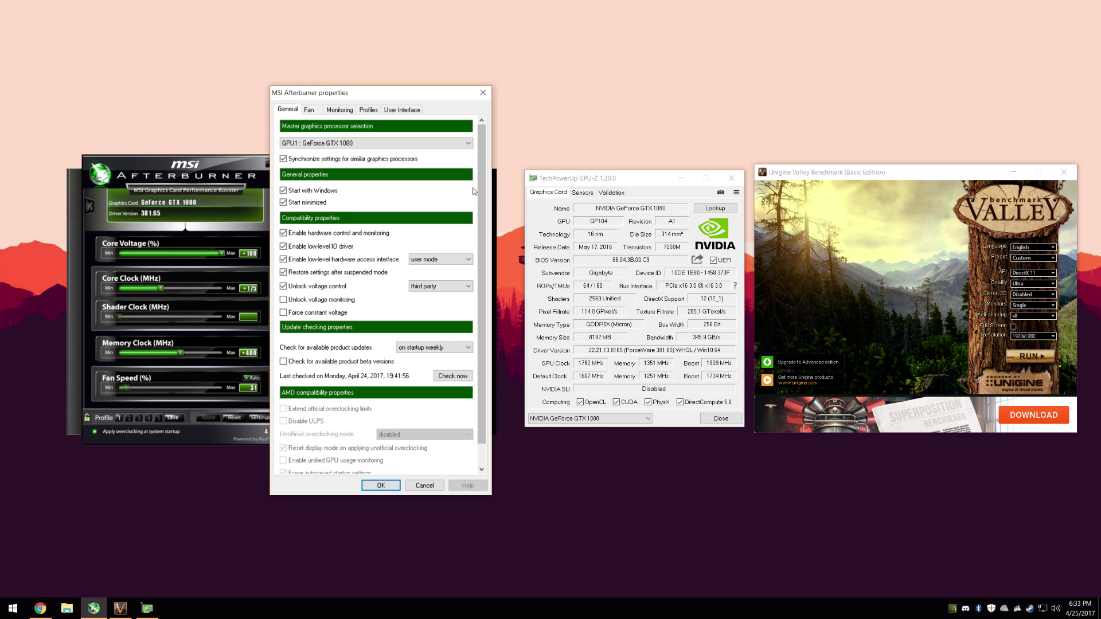
mouse_move(483, 204)
mouse_down()
mouse_move(484, 216)
mouse_move(484, 204)
mouse_up()
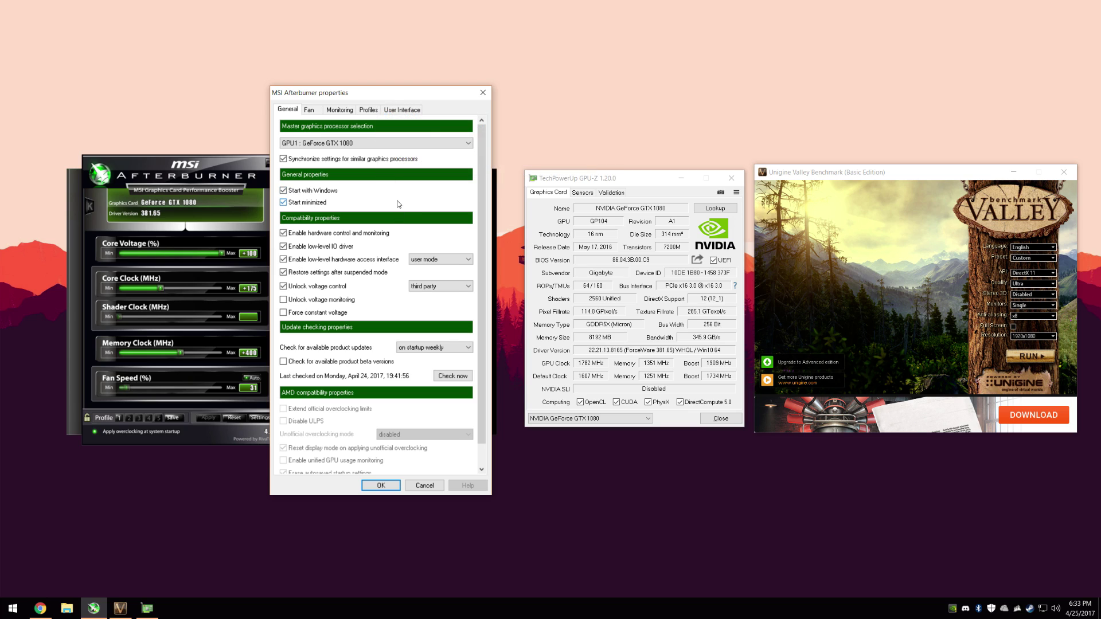
drag(372, 92, 396, 96)
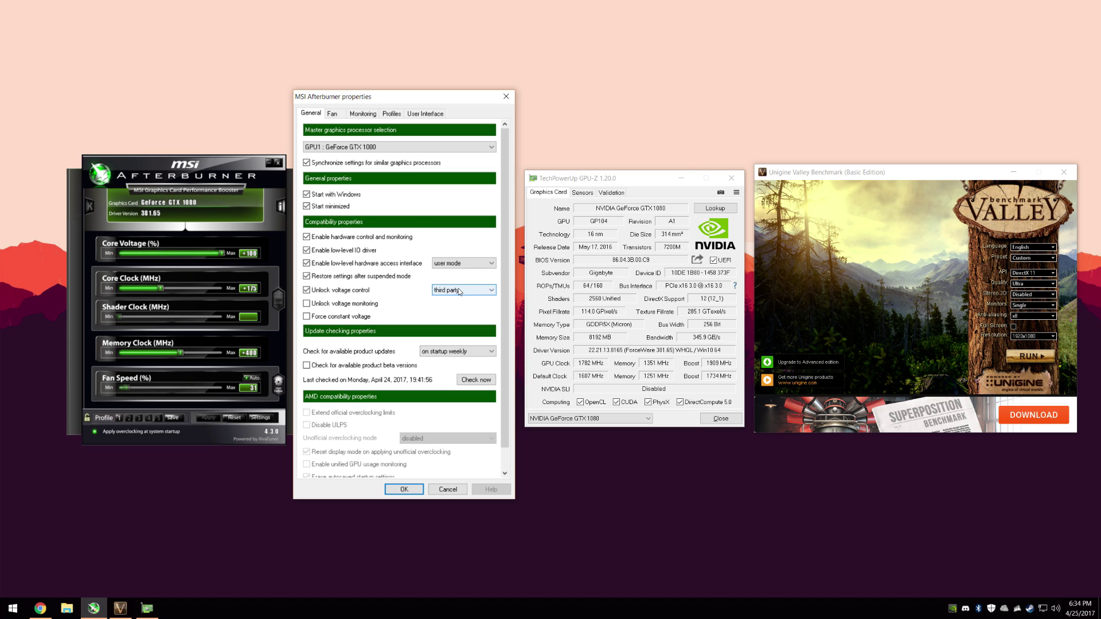
mouse_move(459, 292)
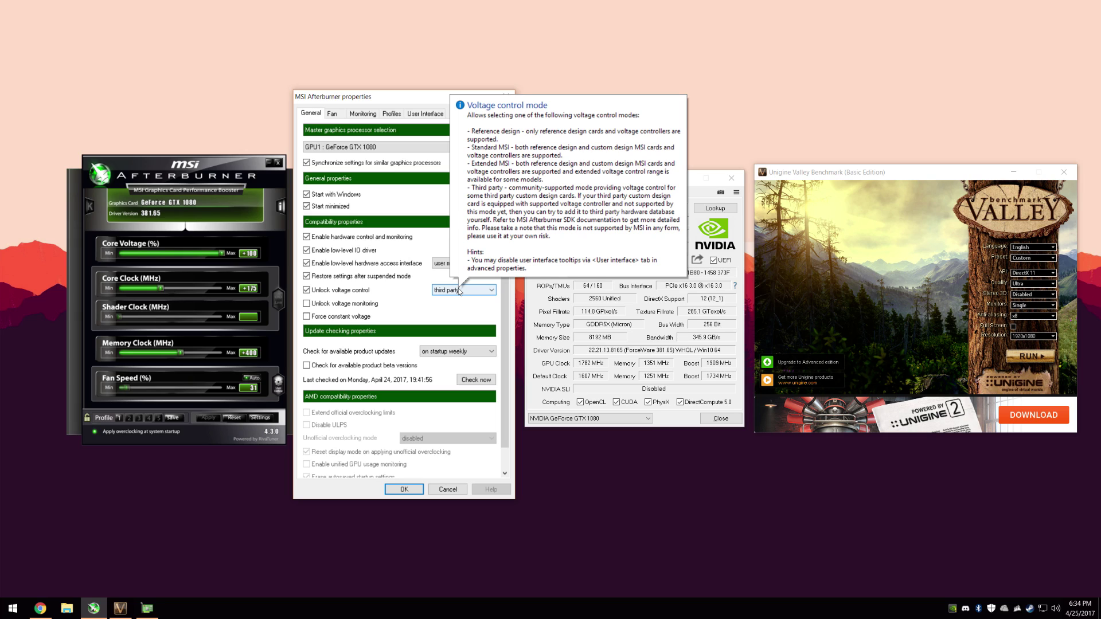
click(474, 290)
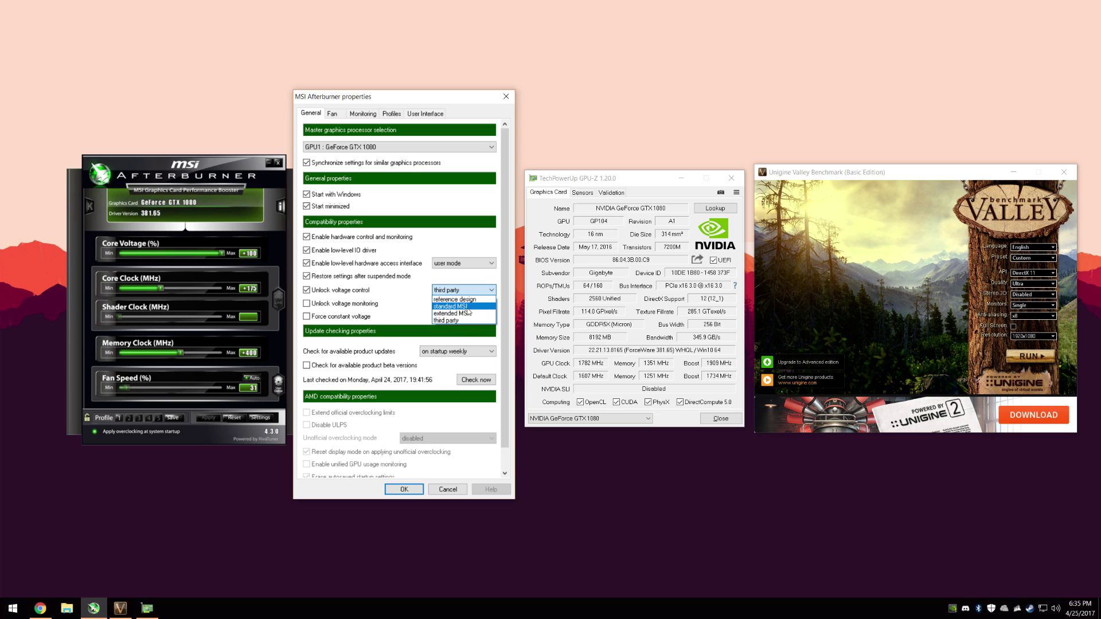
click(466, 320)
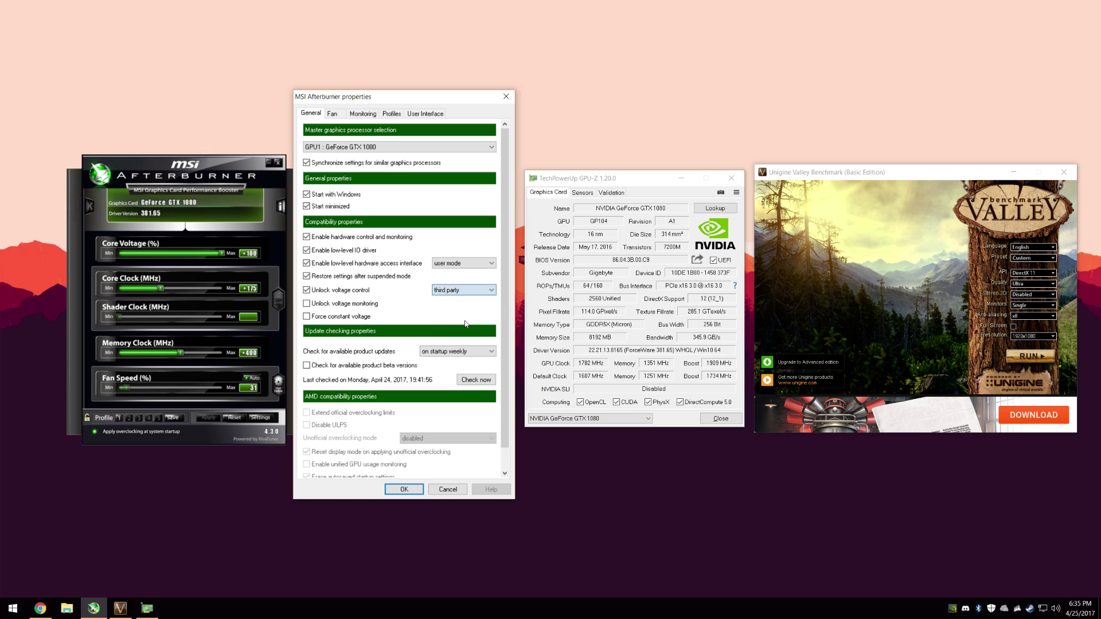
click(403, 489)
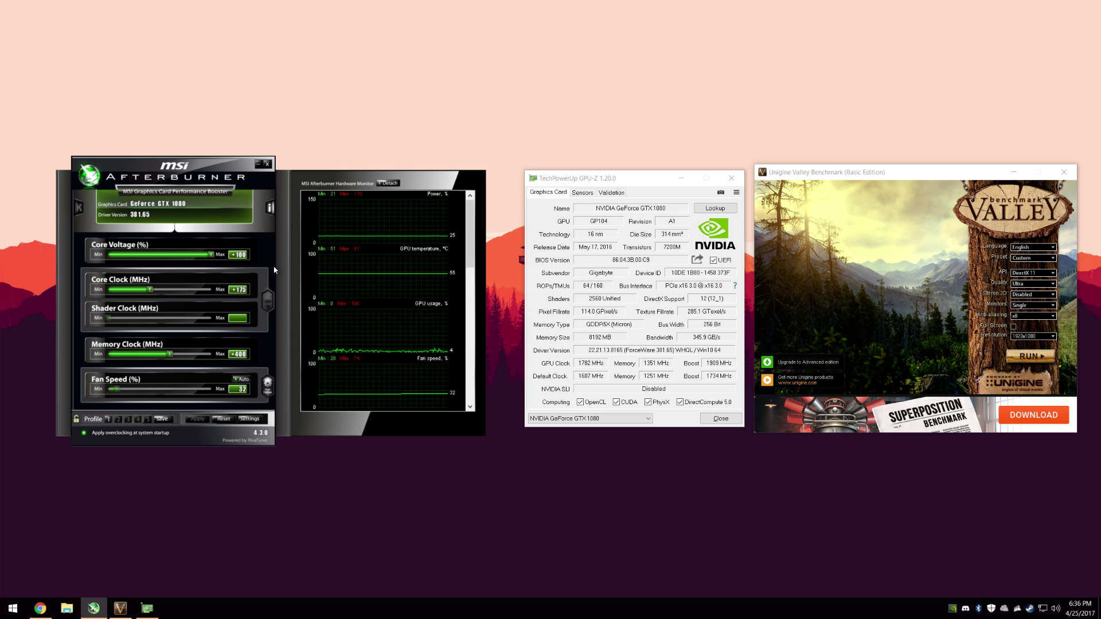
Nudge the Afterburner window and lower the Core Clock offset slider.
drag(274, 270, 270, 264)
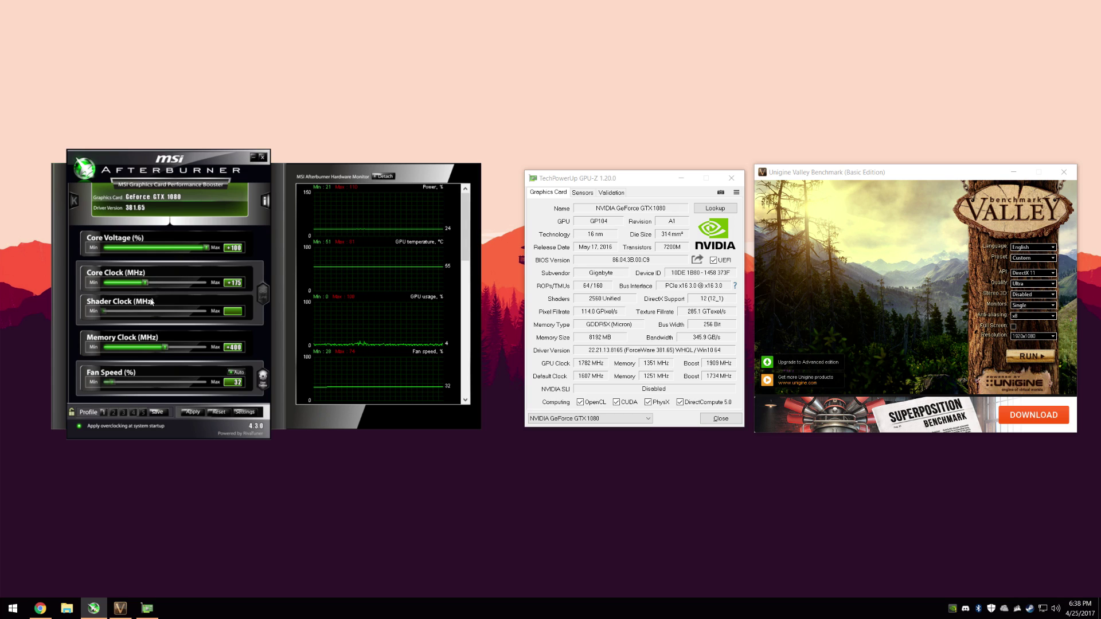
drag(146, 283, 132, 294)
Apply the clocks and check GPU-Z reads 1782 MHz GPU, 1351 MHz memory, 1909 MHz boost.
key(Return)
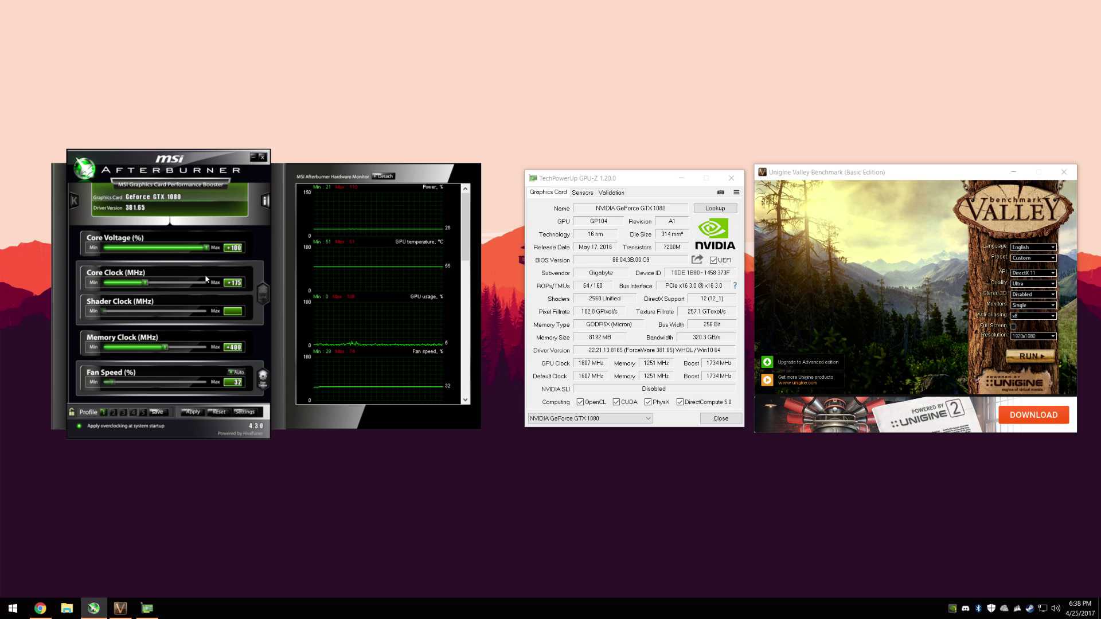
drag(620, 182, 594, 177)
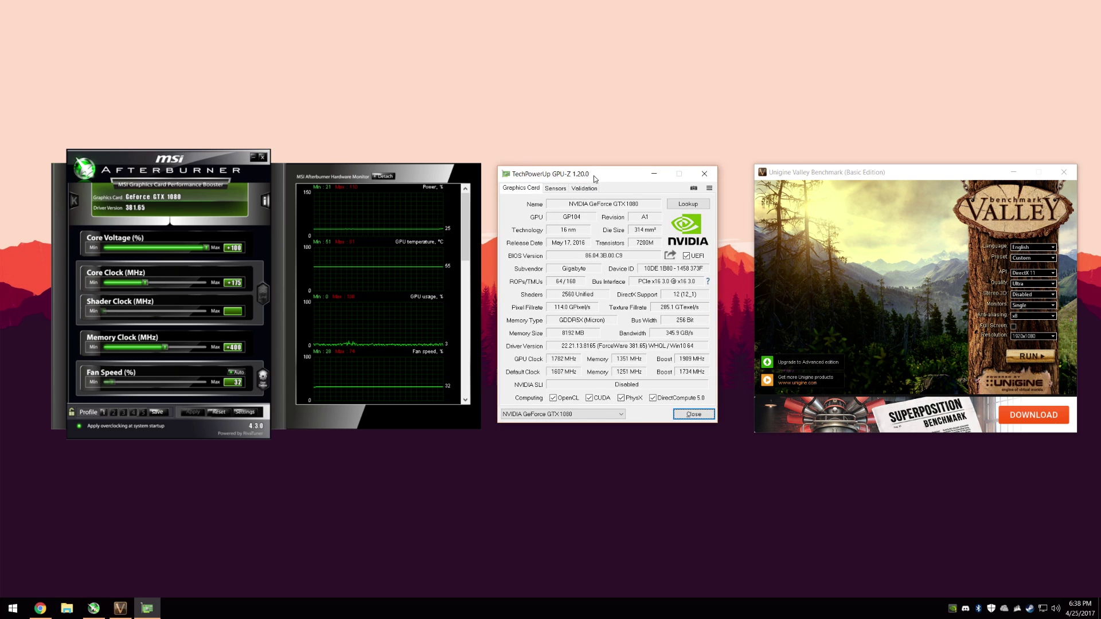
mouse_move(556, 379)
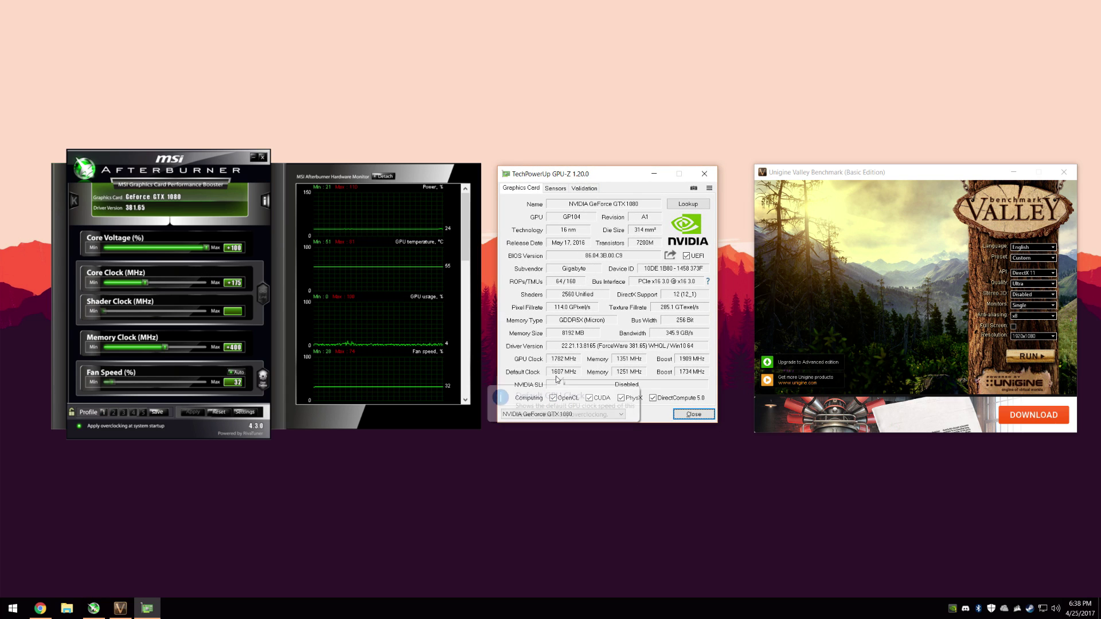
mouse_move(570, 361)
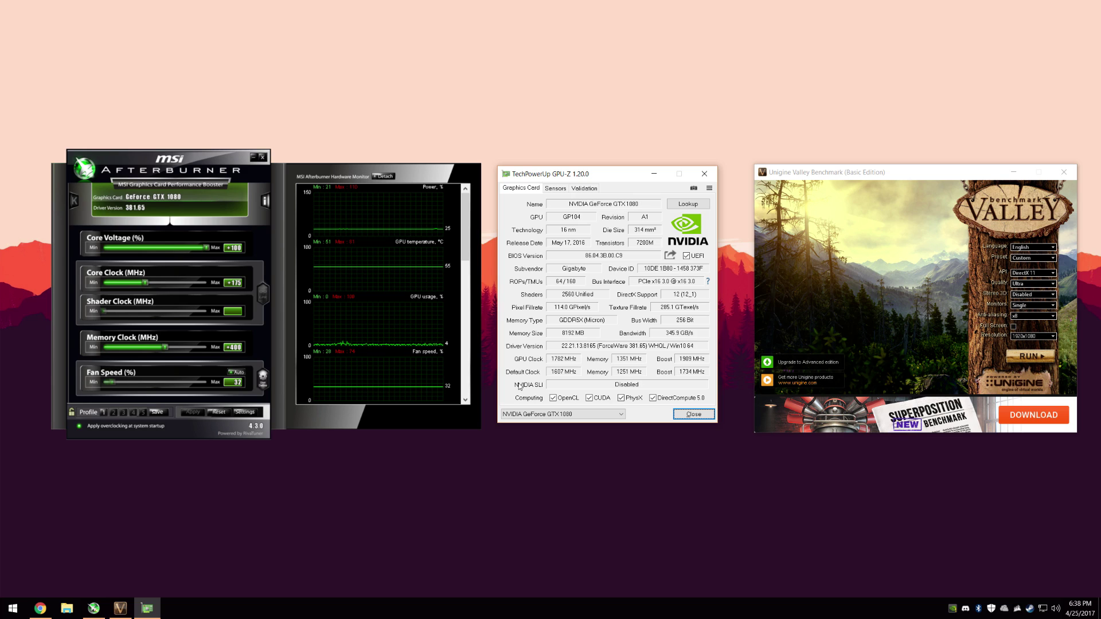
Bring the Afterburner hardware monitor, then the Valley benchmark window, to the front.
click(349, 264)
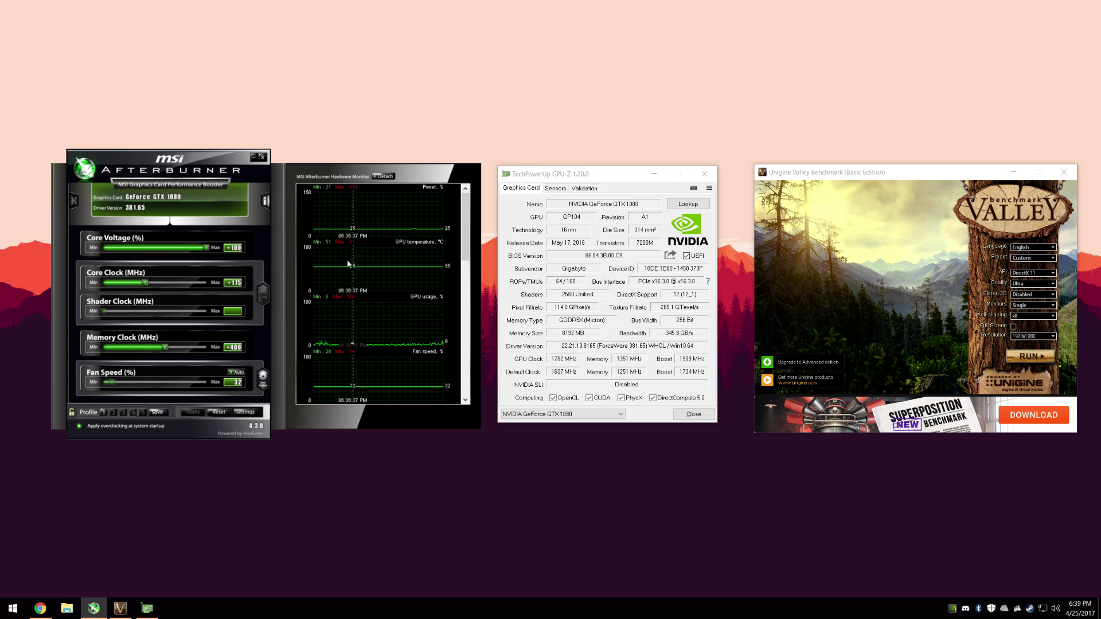
mouse_move(239, 288)
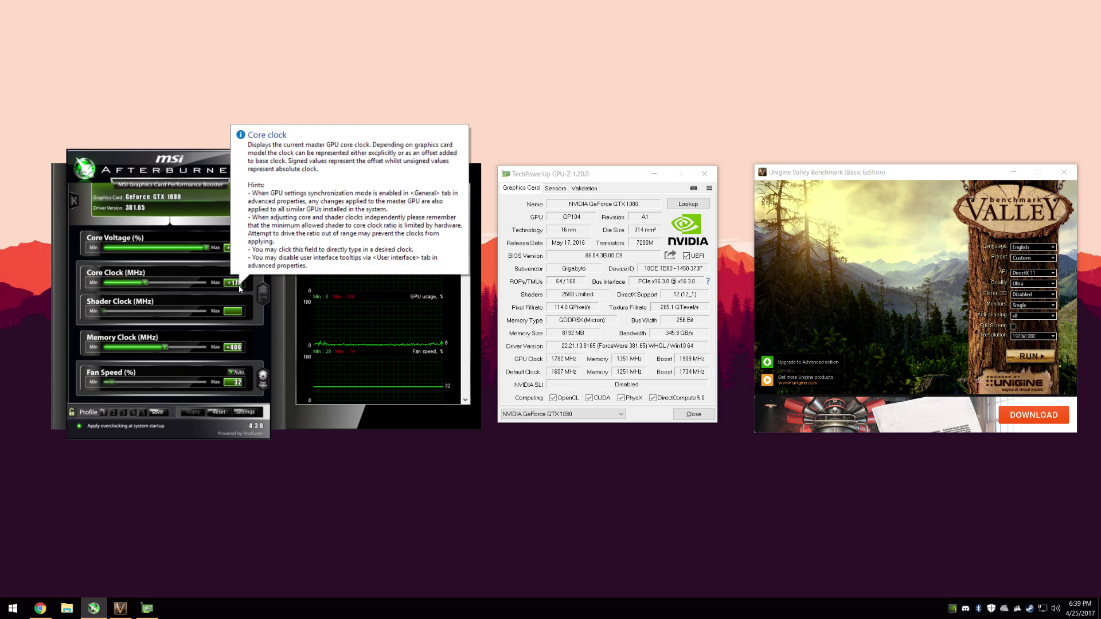
click(927, 211)
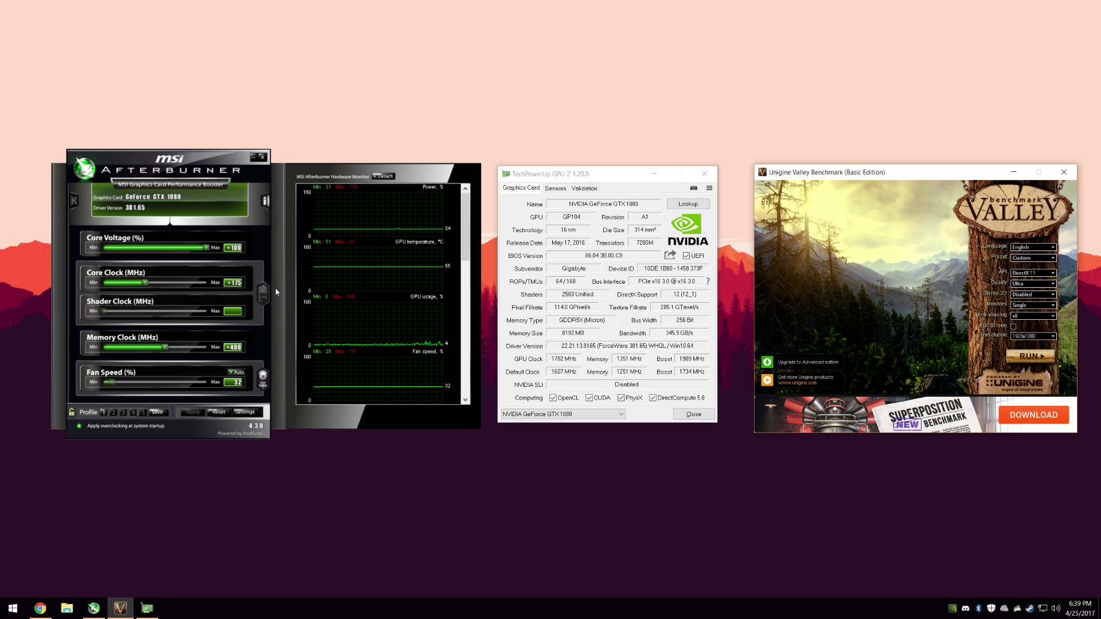
Shift the Valley window slightly left beside GPU-Z and switch focus to GPU-Z.
drag(897, 171, 874, 168)
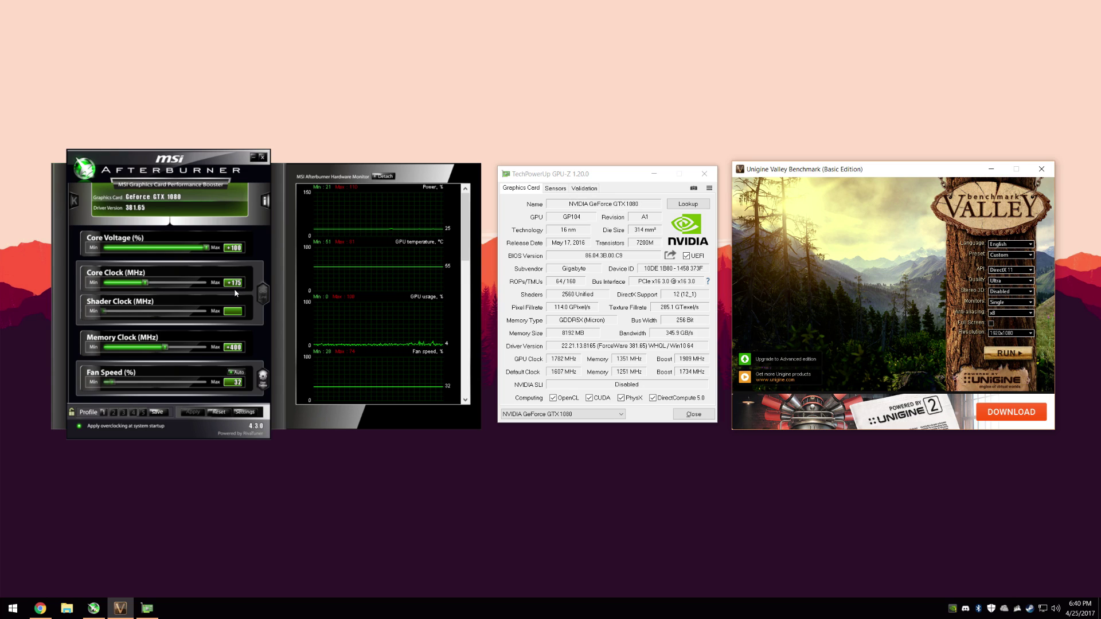
key(alt+Tab)
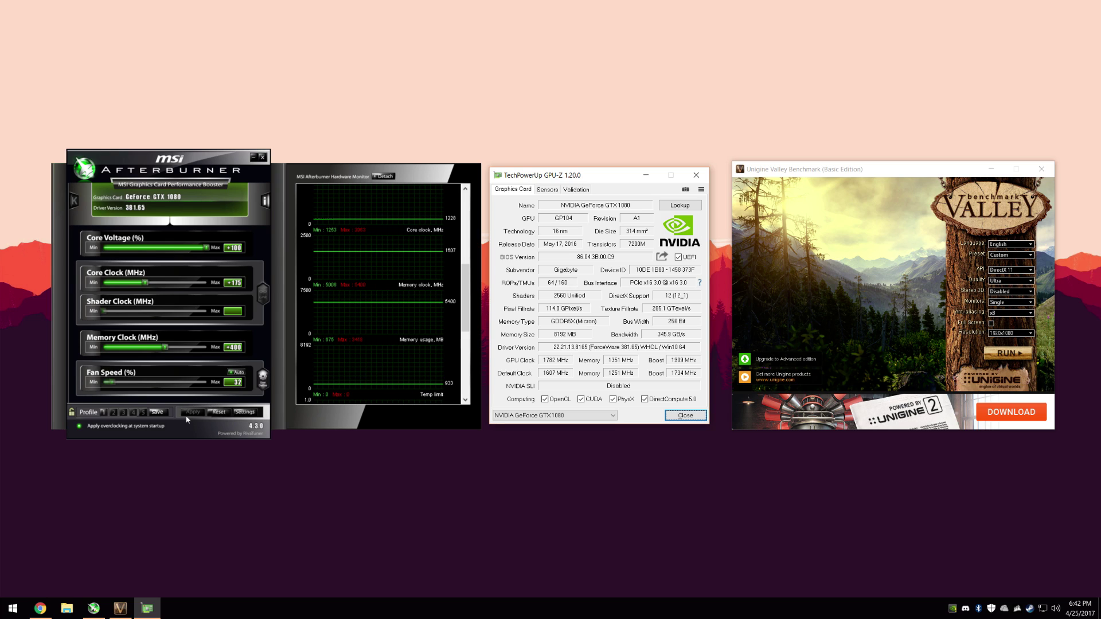
Reposition the Valley window and scroll Afterburner's monitor to the power, temperature, usage and fan graphs.
drag(827, 171, 797, 140)
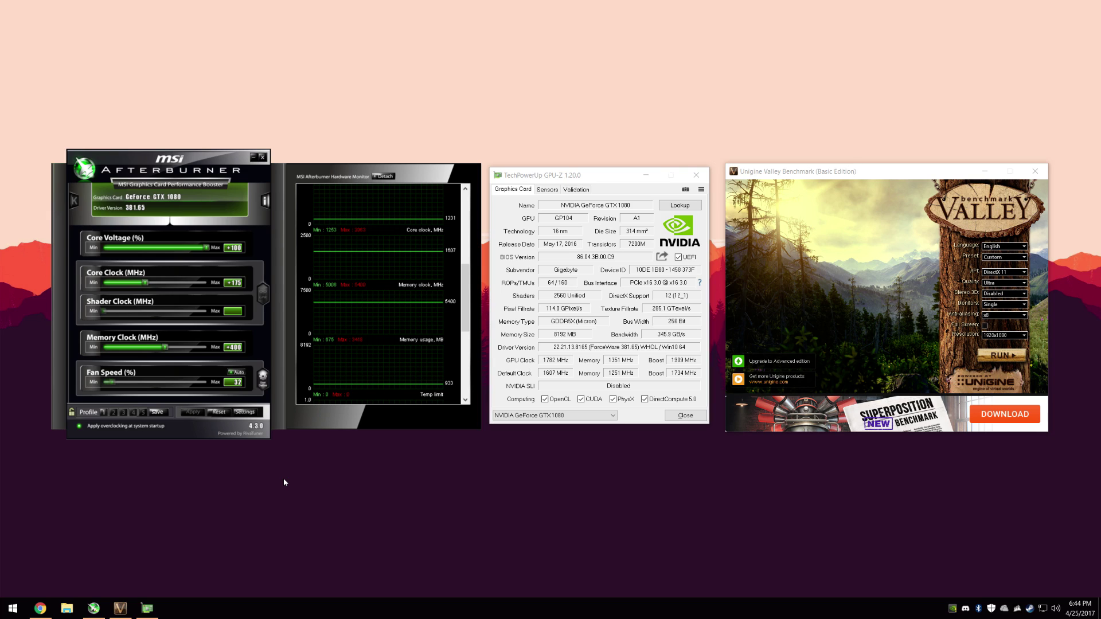
click(230, 417)
scroll(381, 339, down, 4)
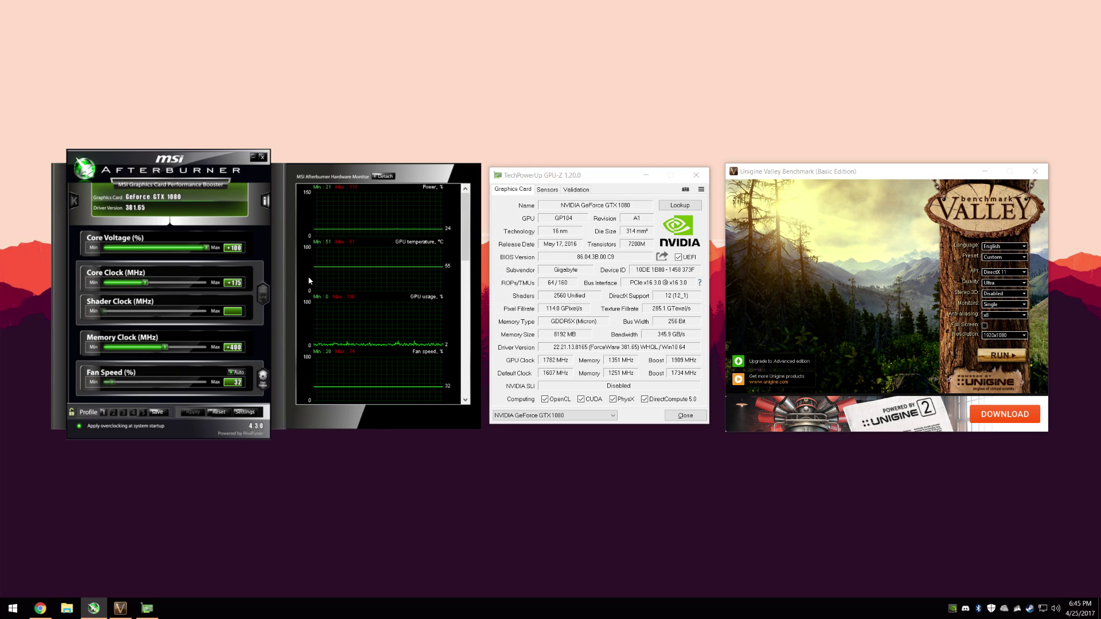
click(597, 406)
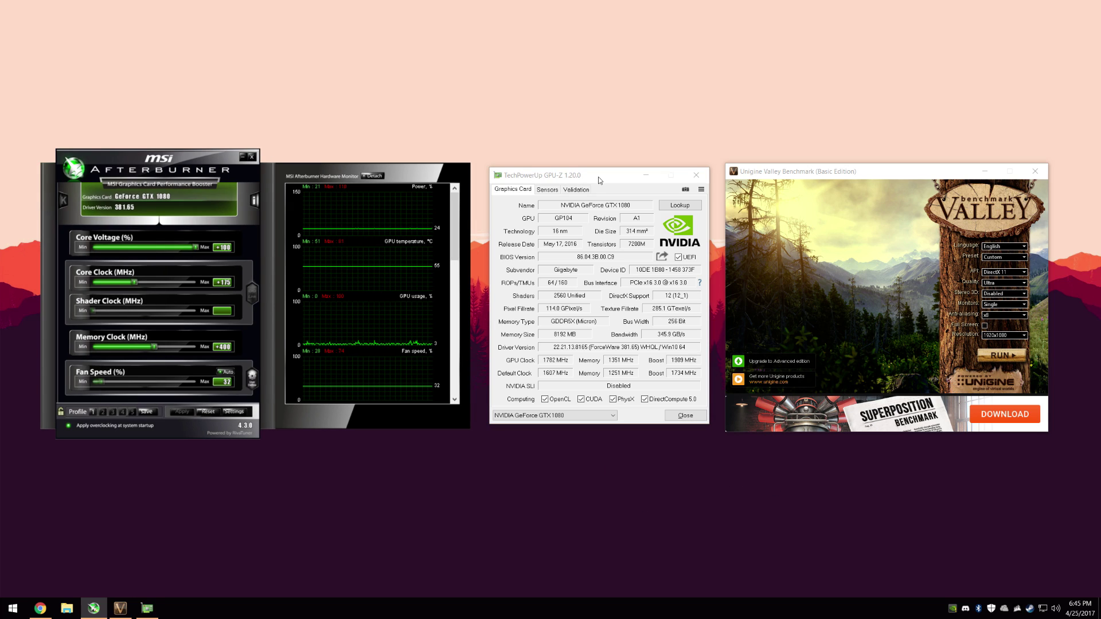
click(627, 500)
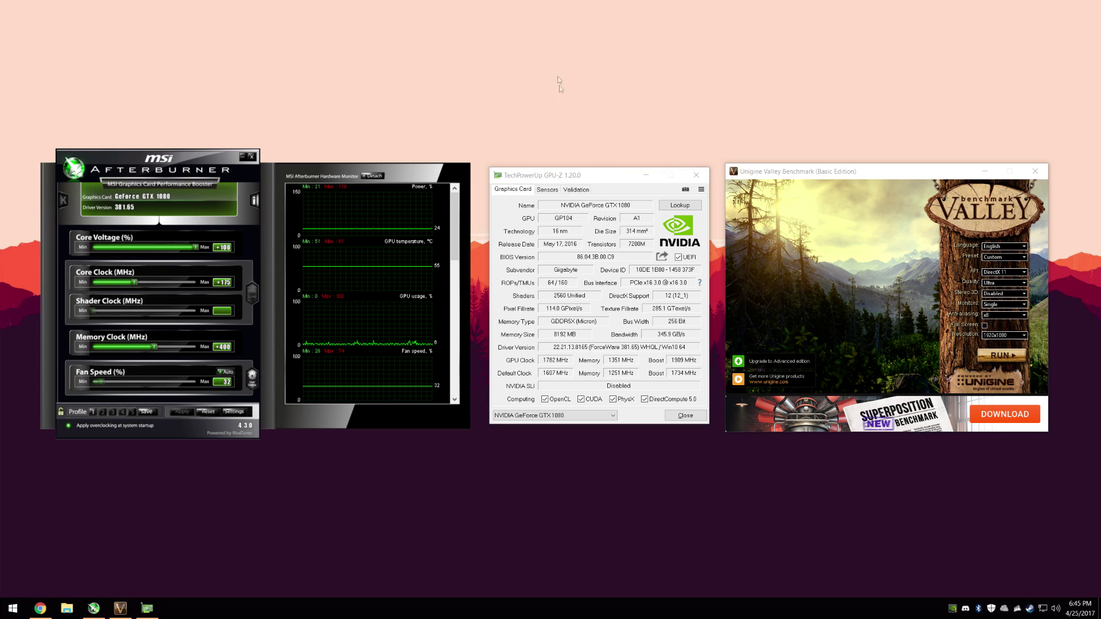